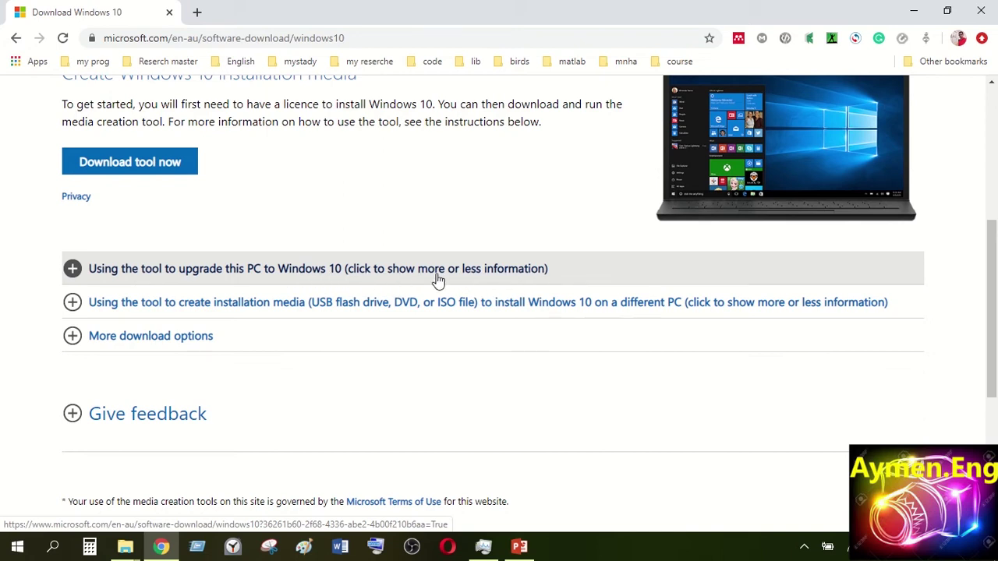
Examine the page's instructions for upgrading this PC to Windows 10 and for creating installation media for a different PC.
click(73, 270)
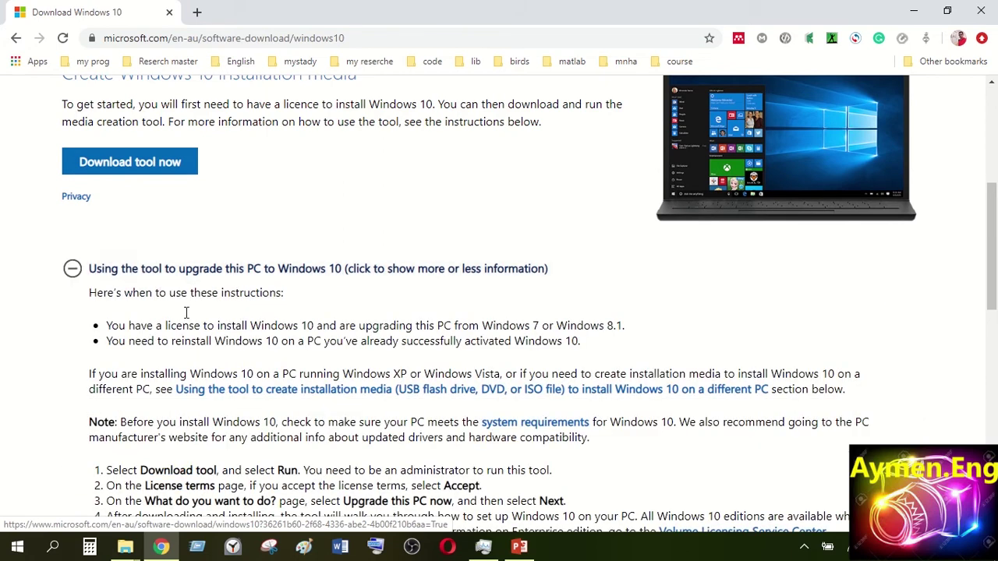
scroll(277, 178, down, 3)
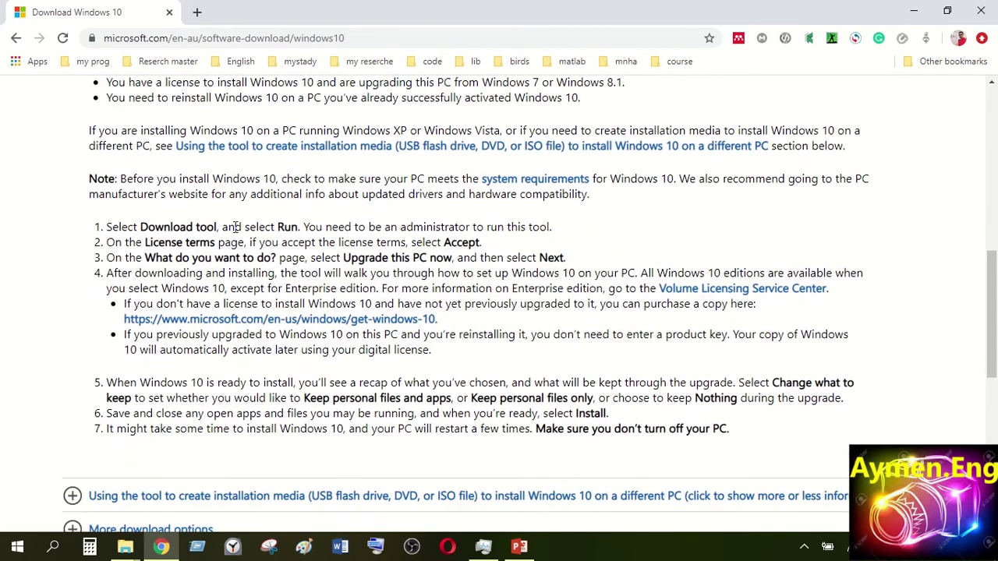
scroll(206, 346, up, 1)
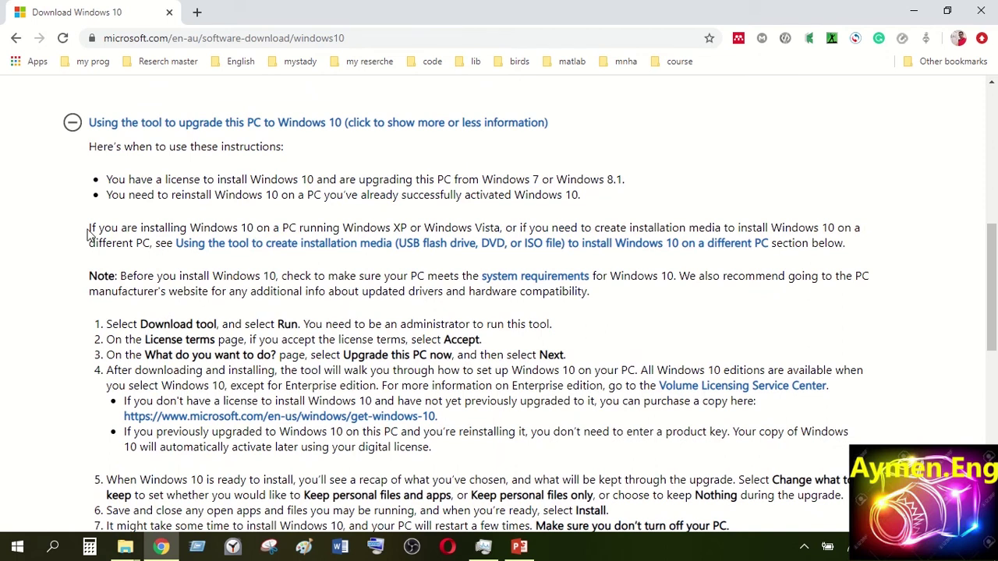
scroll(89, 273, down, 3)
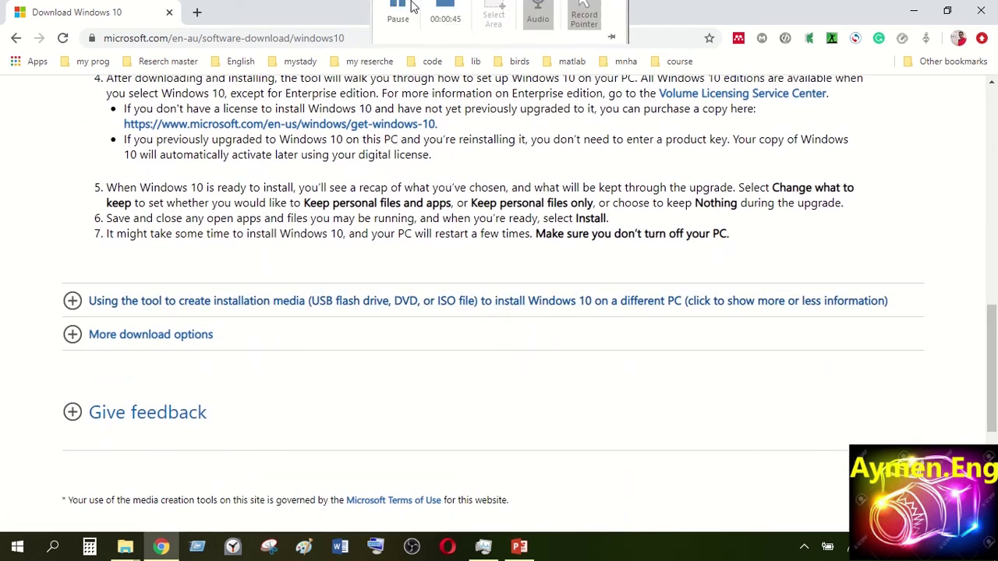
scroll(149, 278, up, 3)
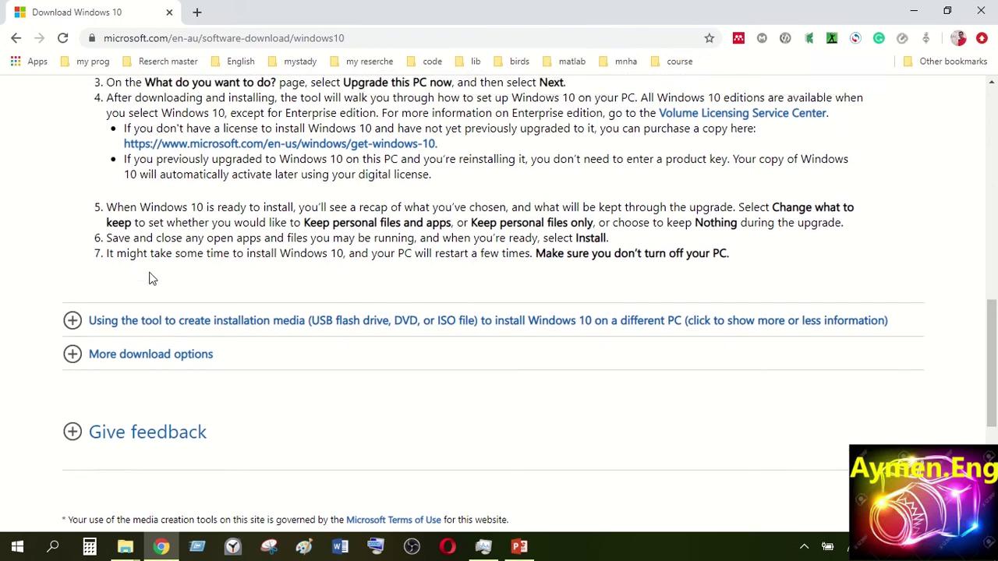
scroll(151, 273, up, 1)
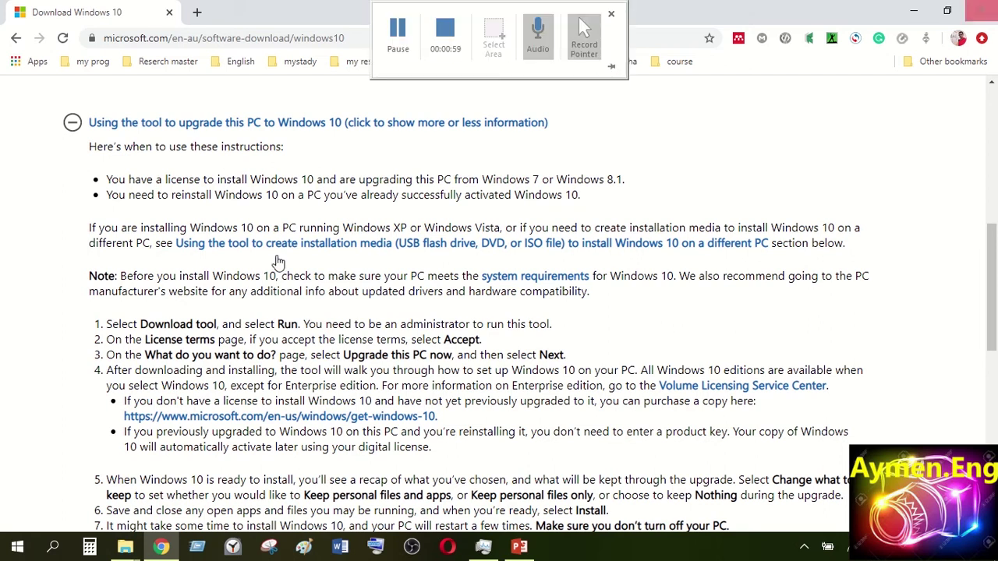
click(72, 122)
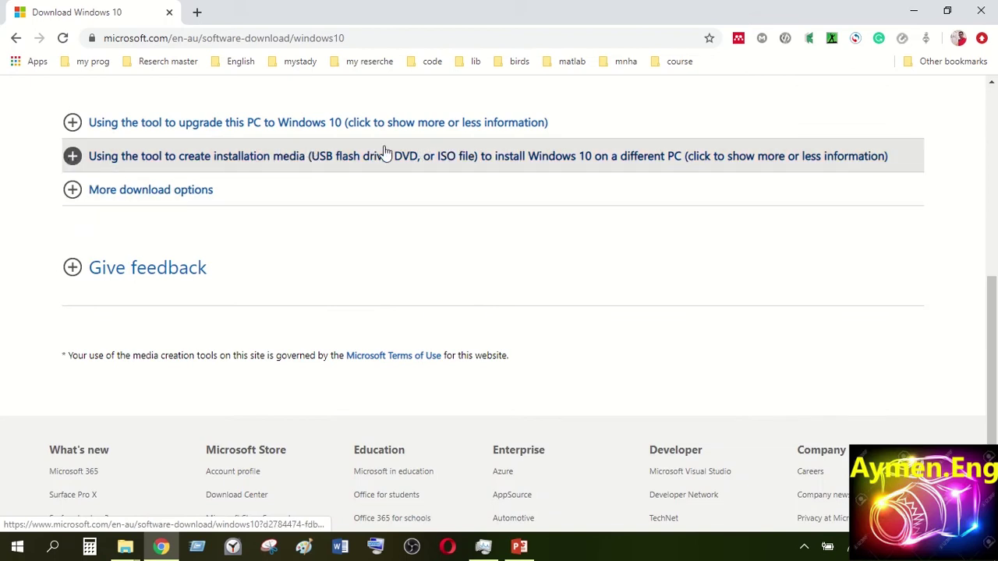
click(73, 158)
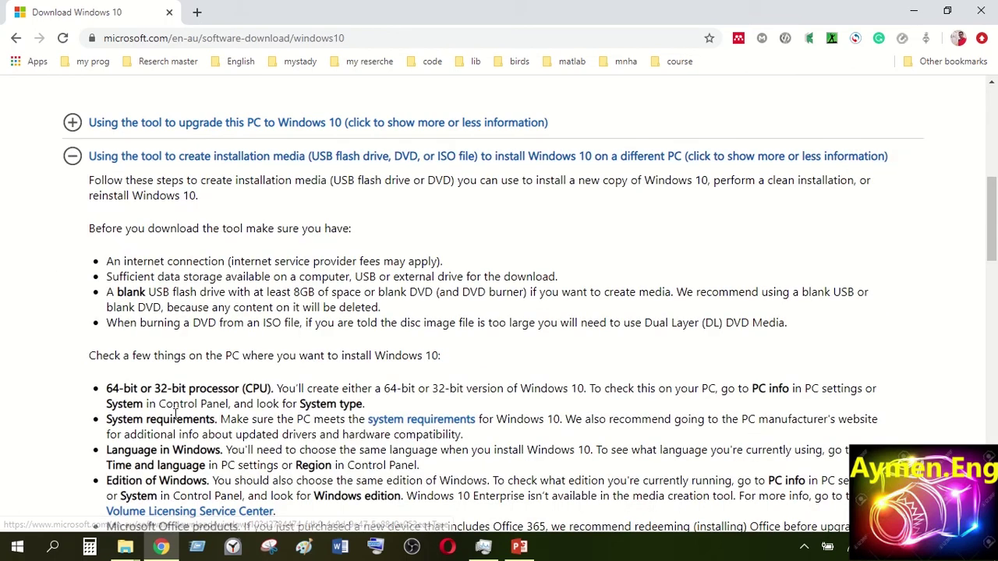
click(72, 156)
Download the media creation tool to the Desktop as MediaCreationTool1909.exe and close the browser.
click(127, 116)
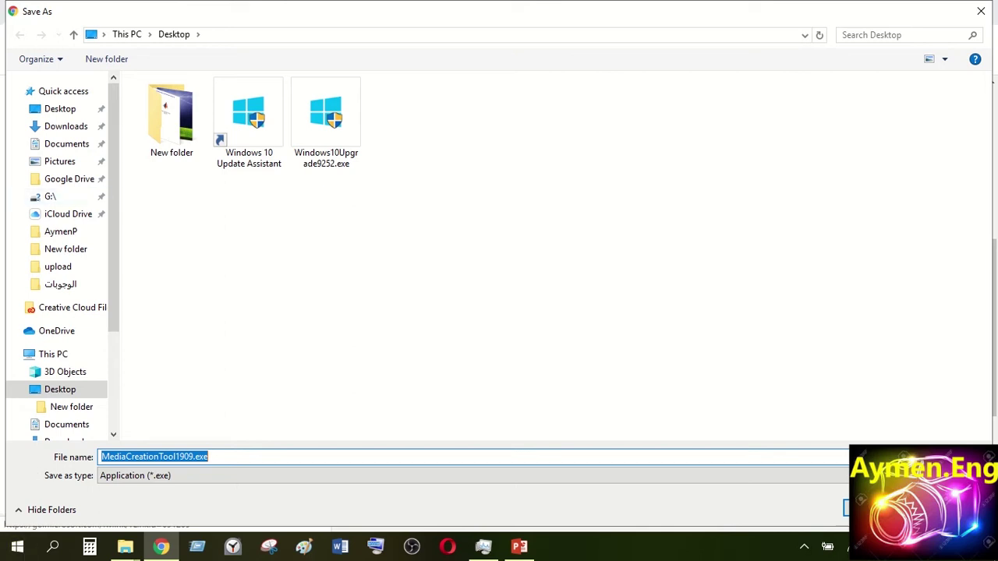
key(Return)
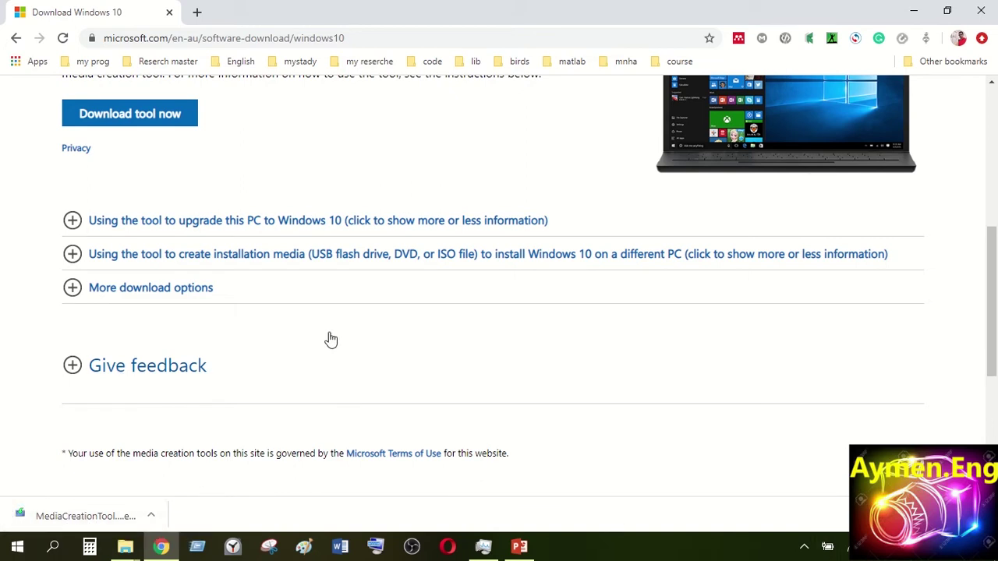
click(984, 9)
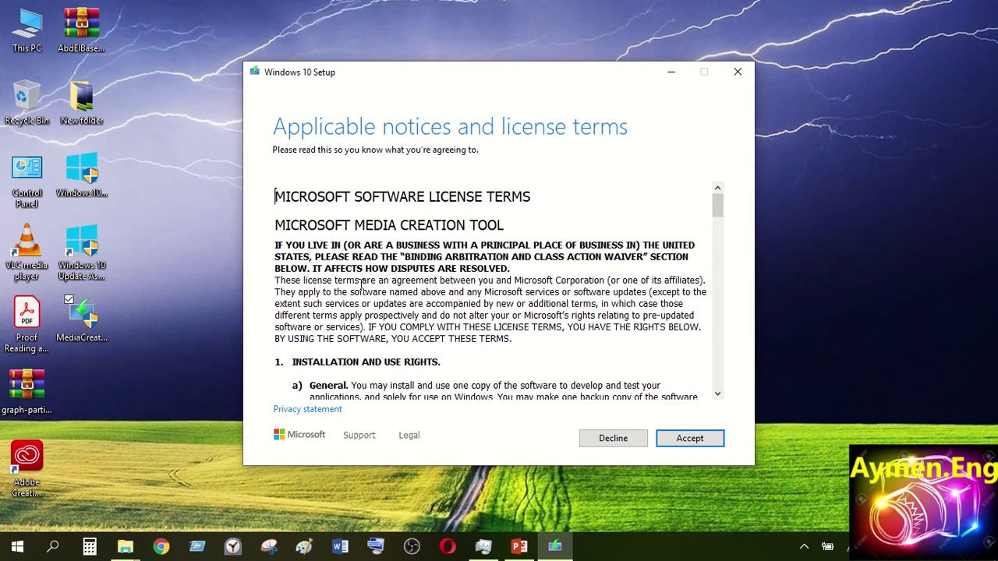
Accept the license terms and choose to create installation media (USB flash drive, DVD, or ISO file) for another PC.
click(686, 440)
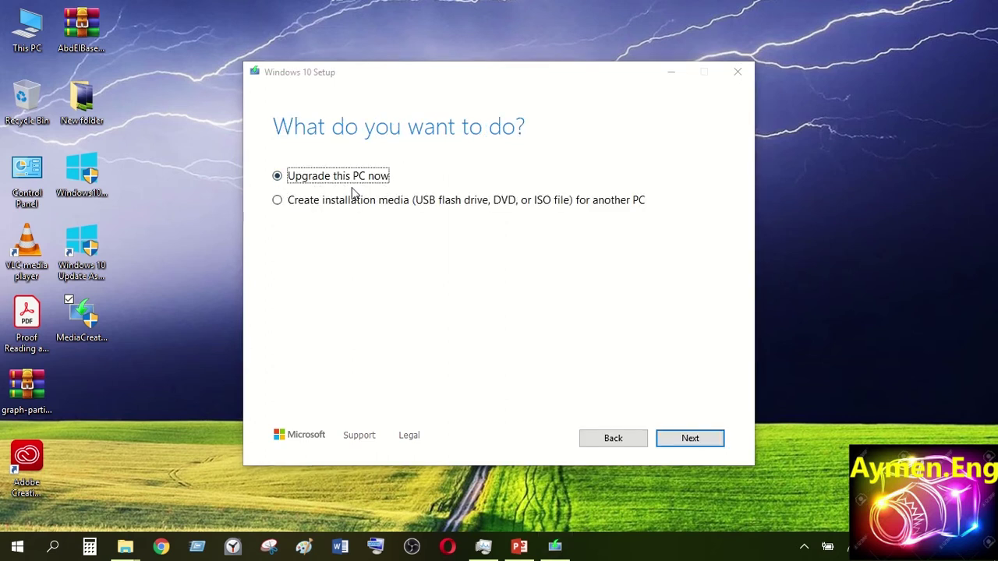
click(277, 200)
click(278, 177)
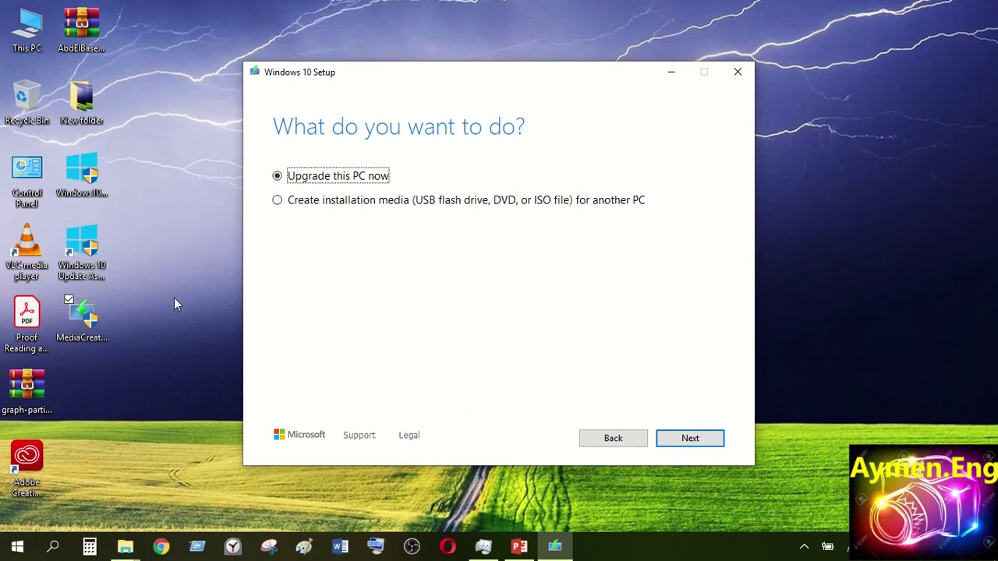
click(279, 201)
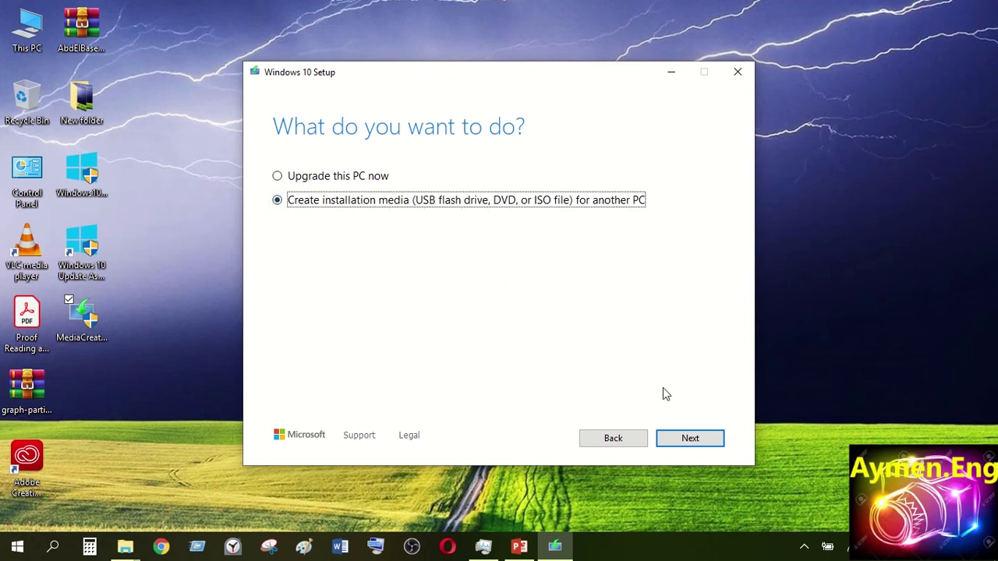
click(698, 441)
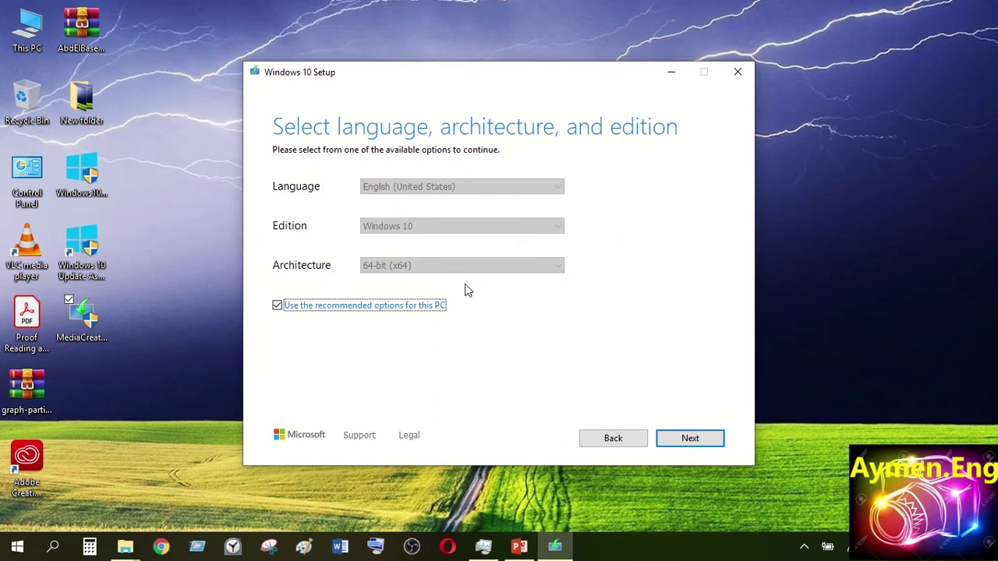
Turn off the recommended options for this PC and set the installation language to Arabic (العربية).
click(277, 305)
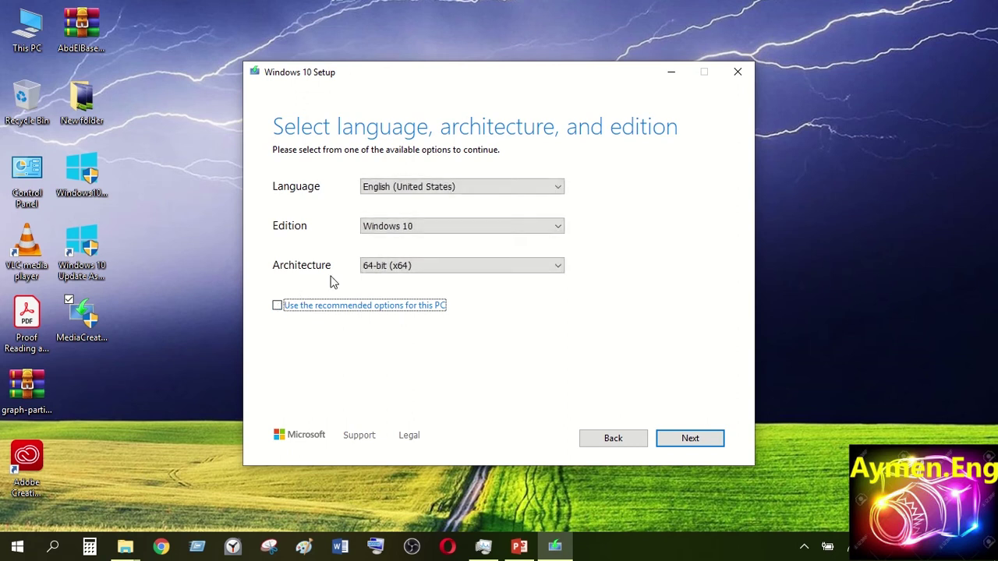
click(414, 229)
click(414, 229)
click(422, 190)
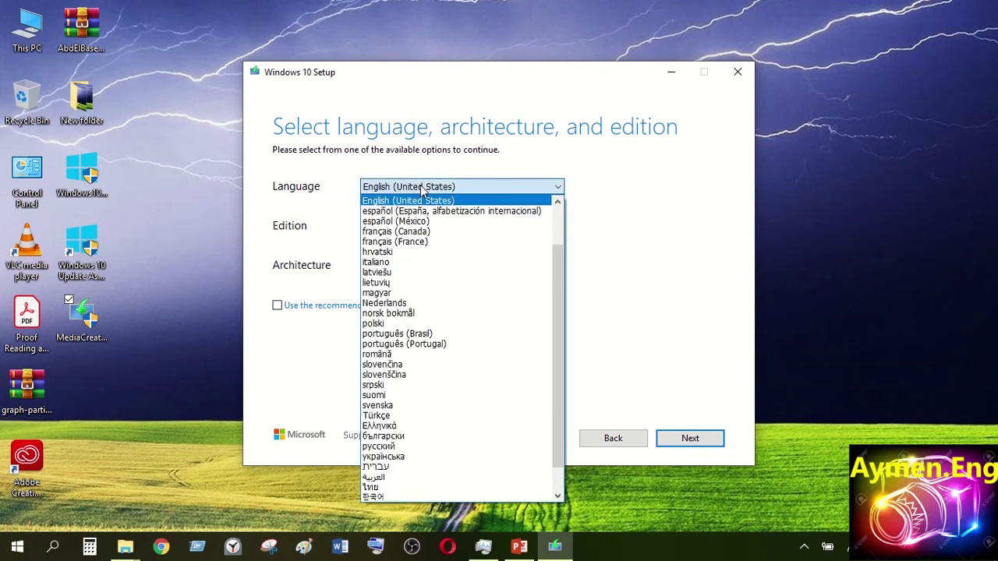
scroll(441, 367, up, 1)
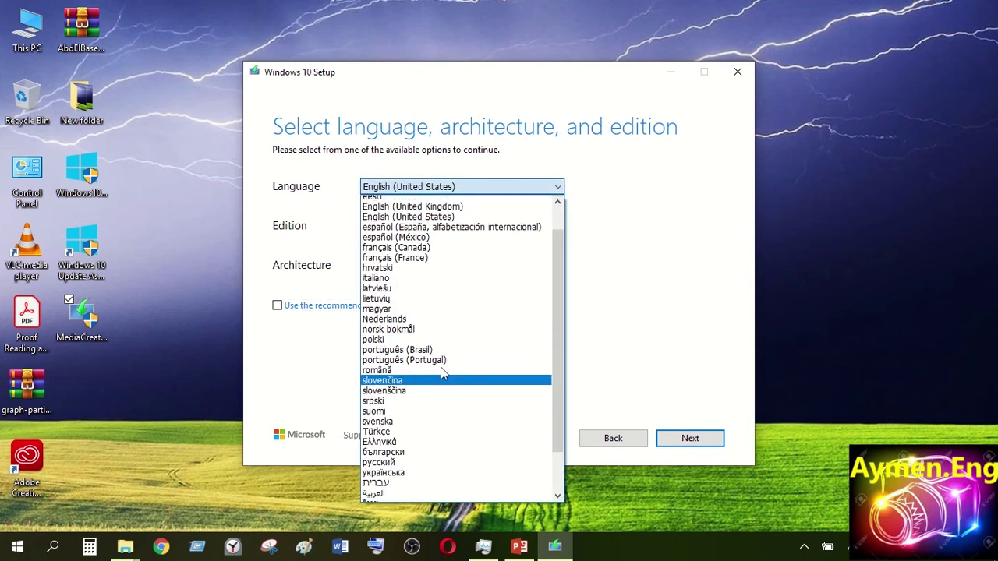
click(397, 498)
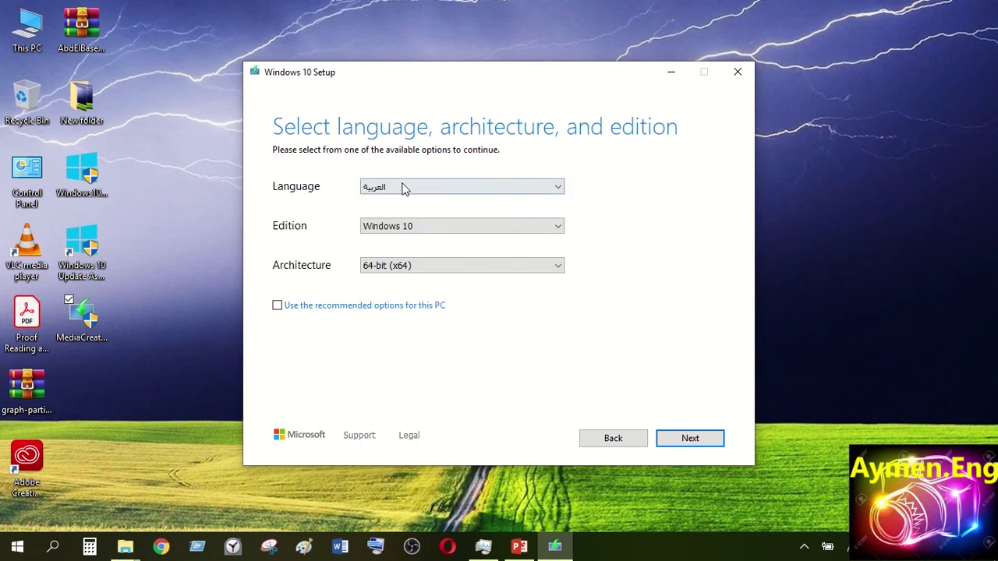
Set the architecture to Both and continue to the choice of media.
click(419, 272)
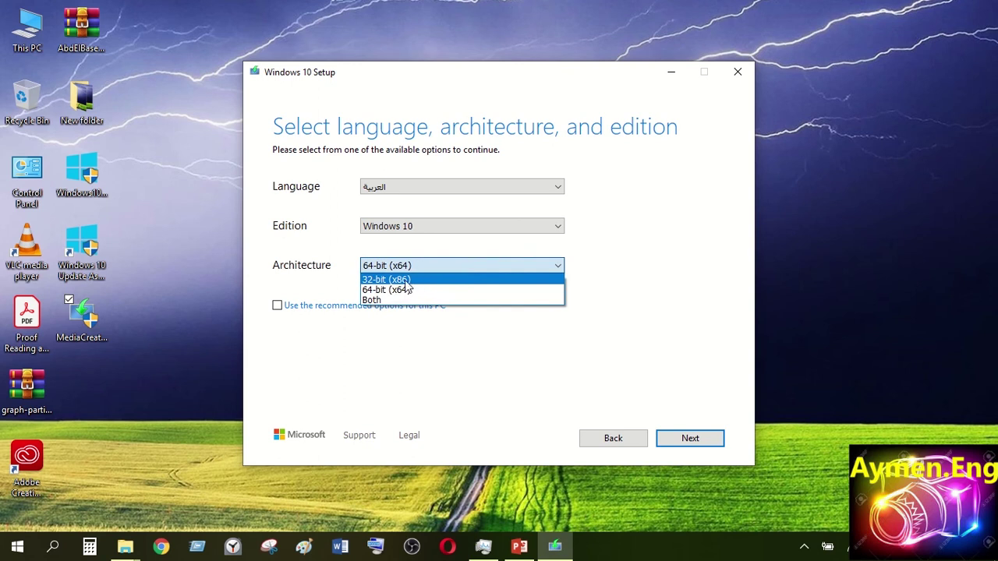
click(368, 301)
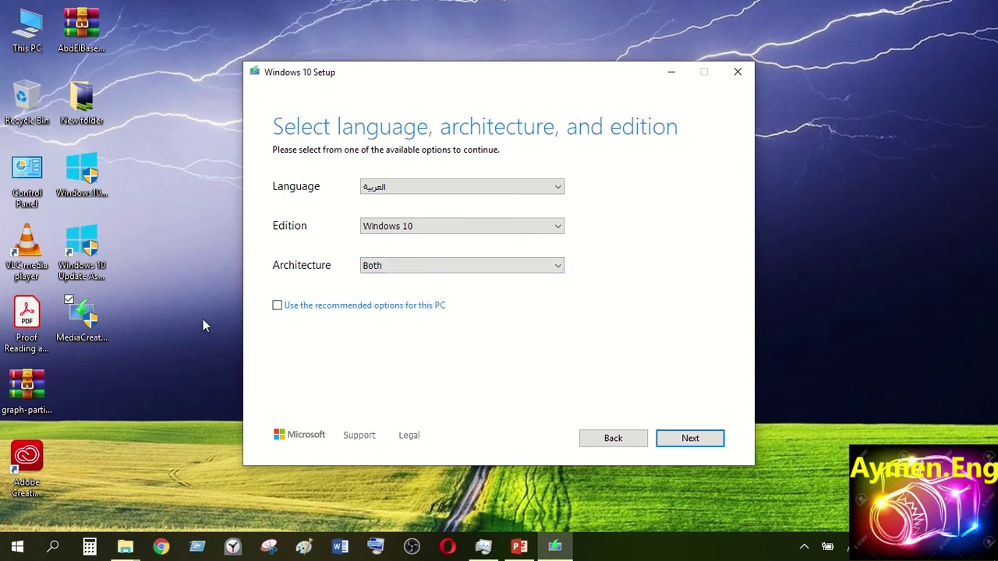
click(704, 444)
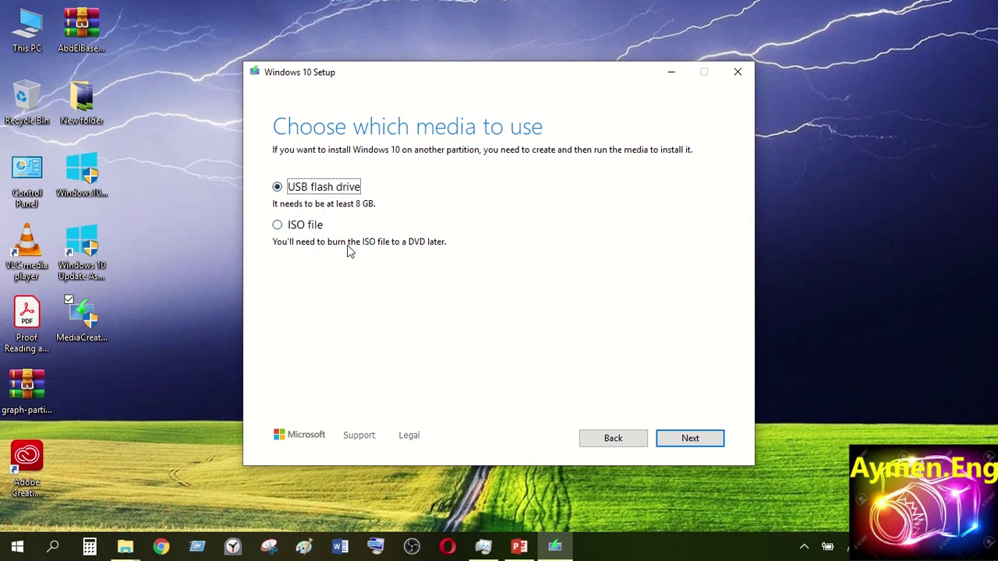
Choose ISO file as the media and save it to the Desktop as Windows.iso.
click(278, 226)
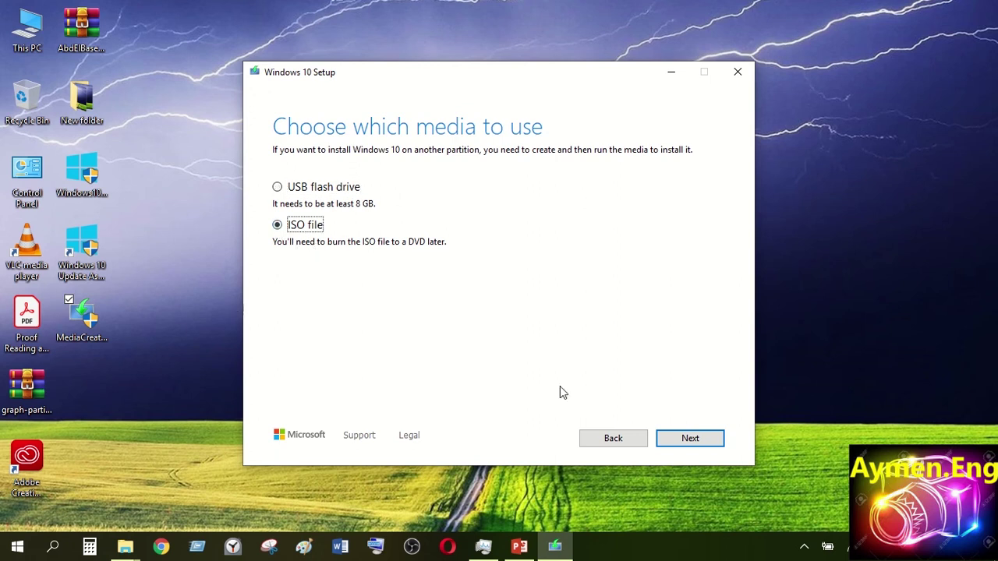
click(688, 441)
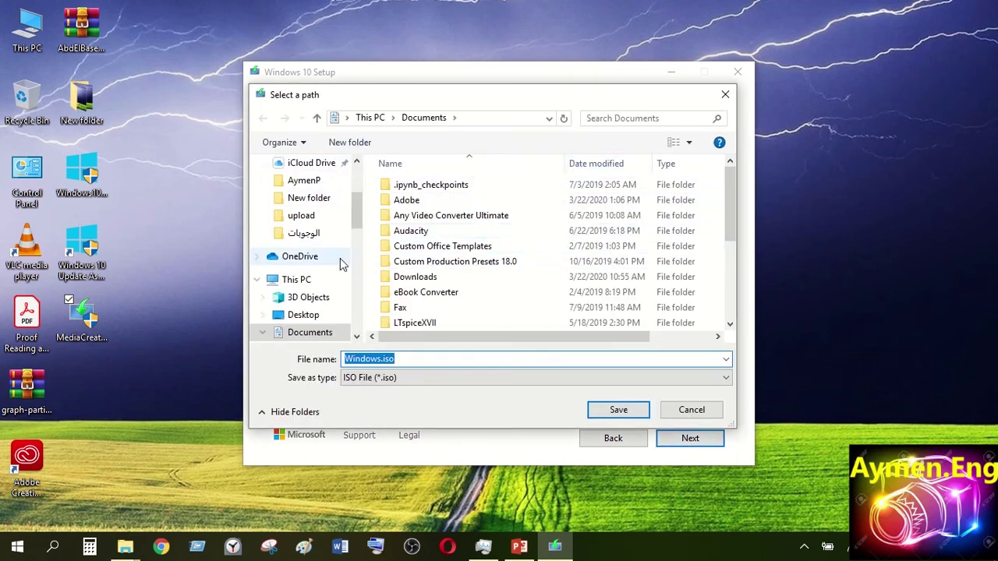
scroll(335, 261, down, 2)
scroll(322, 269, up, 3)
scroll(322, 269, up, 1)
scroll(320, 265, down, 2)
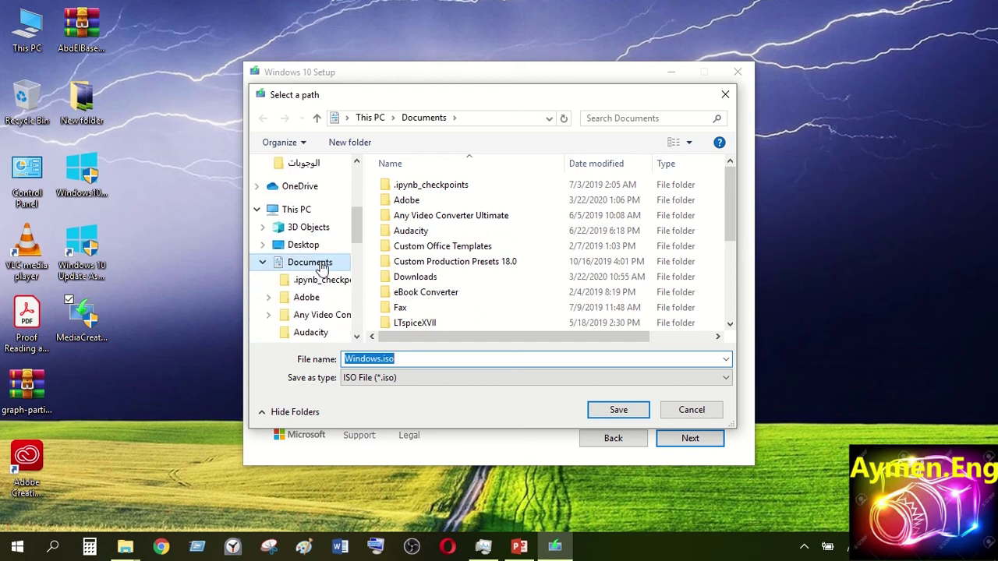
scroll(322, 267, down, 2)
scroll(322, 268, up, 6)
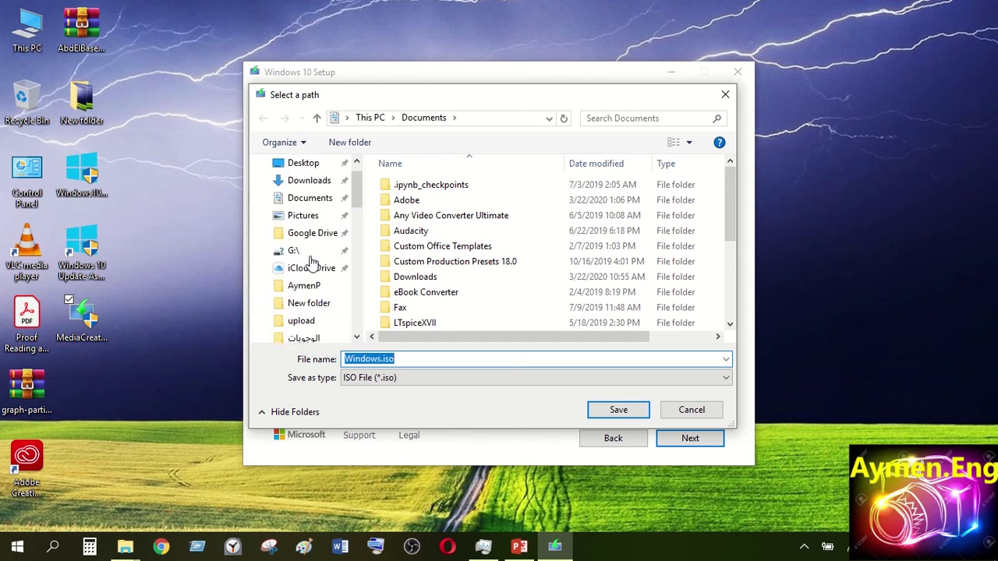
click(303, 194)
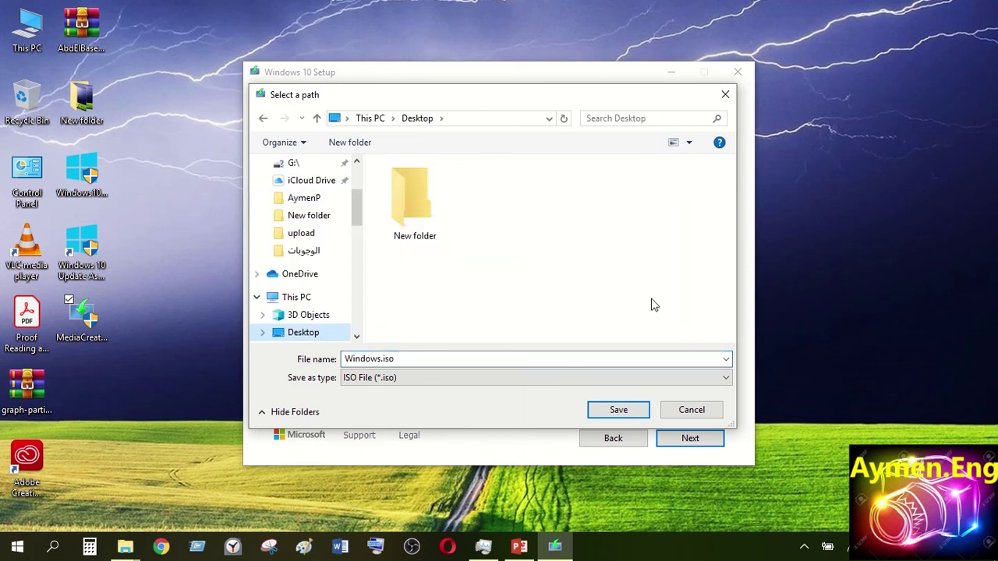
click(630, 413)
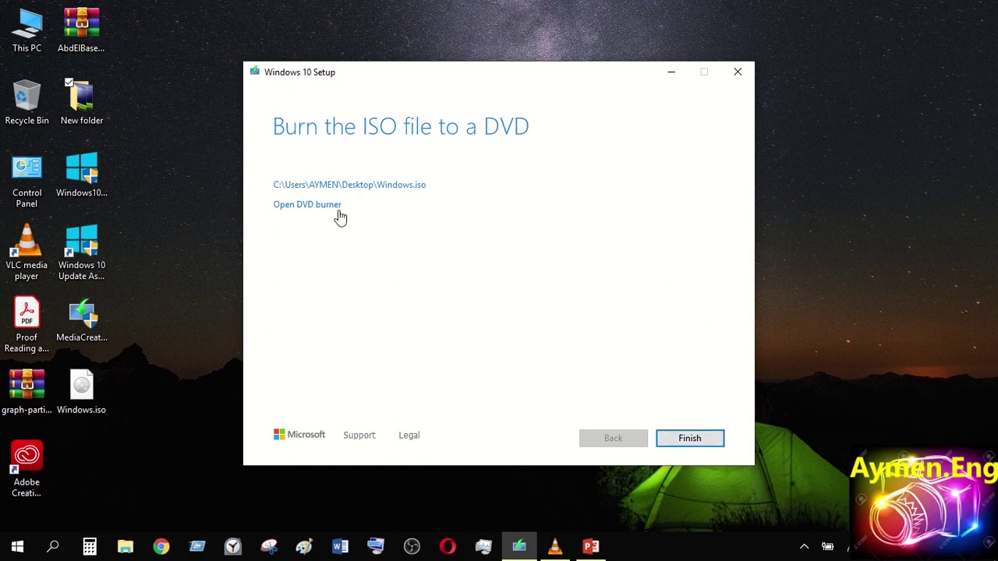
Open the DVD burner for Windows.iso, cancel it without burning, and finish the setup.
click(302, 209)
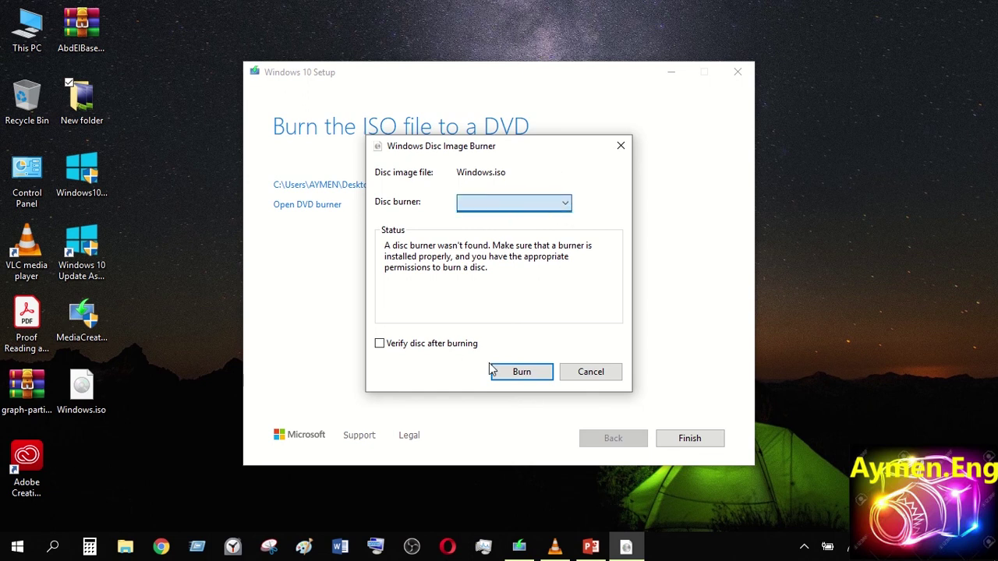
click(590, 375)
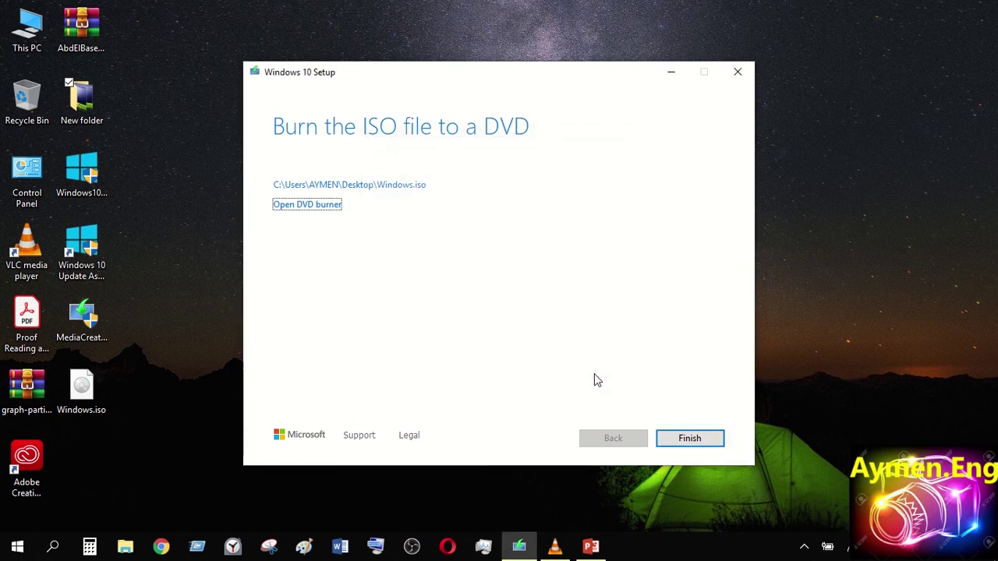
click(696, 441)
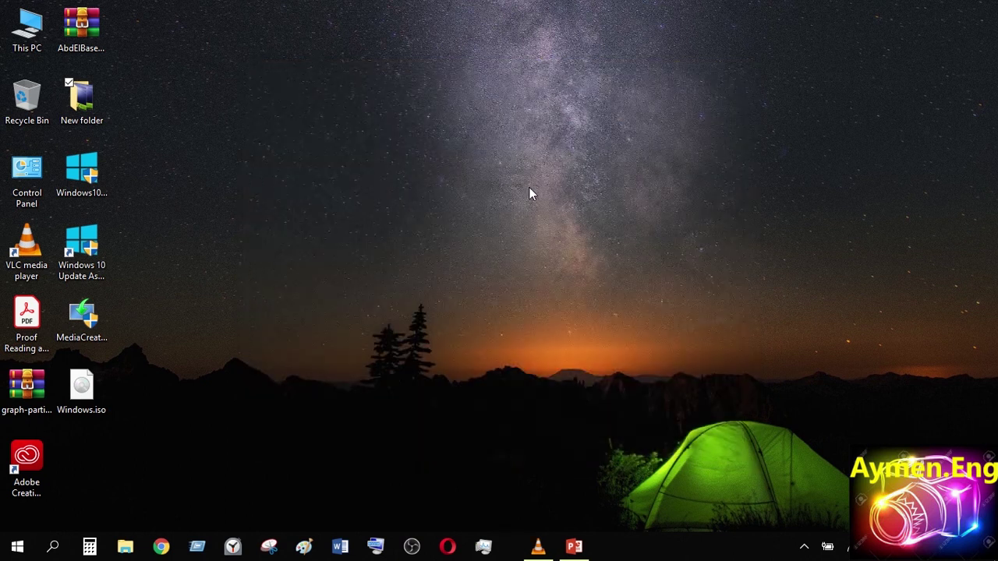
mouse_move(450, 12)
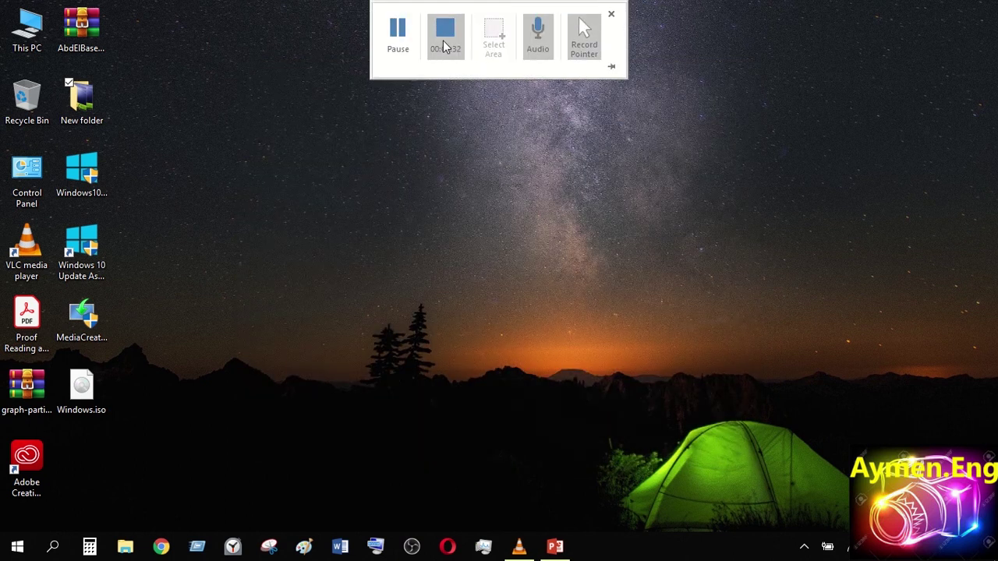
click(444, 35)
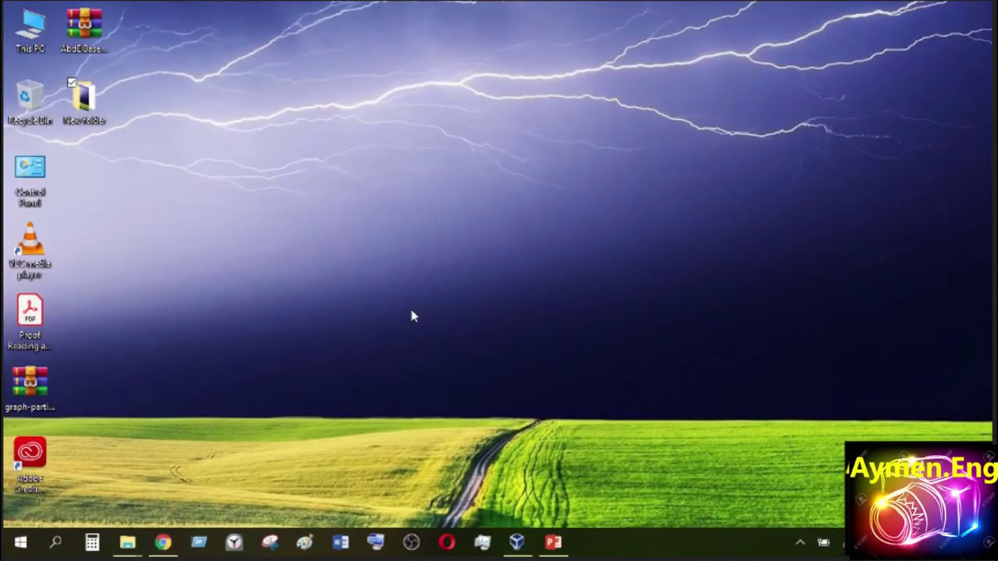